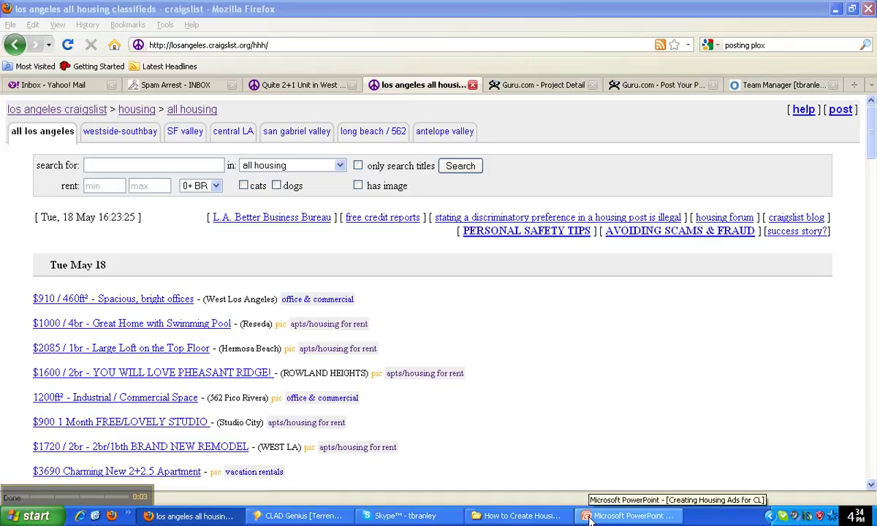
- Look over the ad-body rules on slide 3, then return to the Los Angeles housing listings
left_click(590, 518)
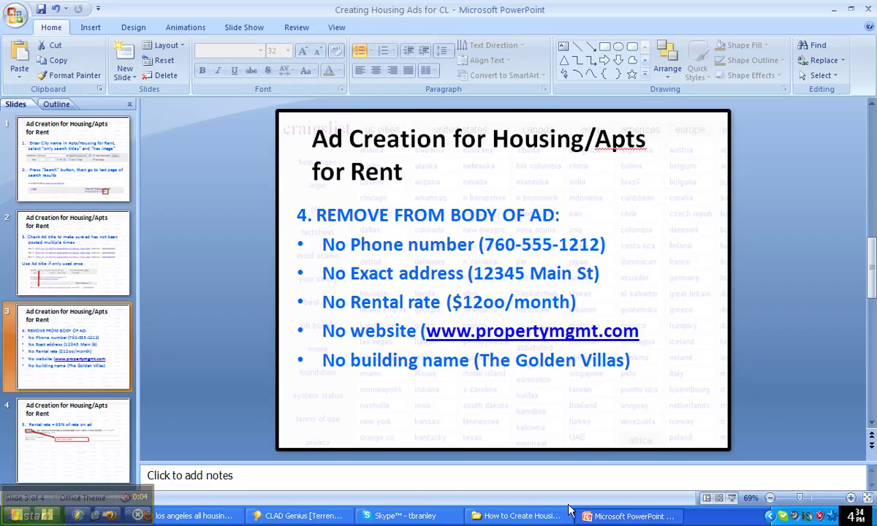
left_click(323, 245)
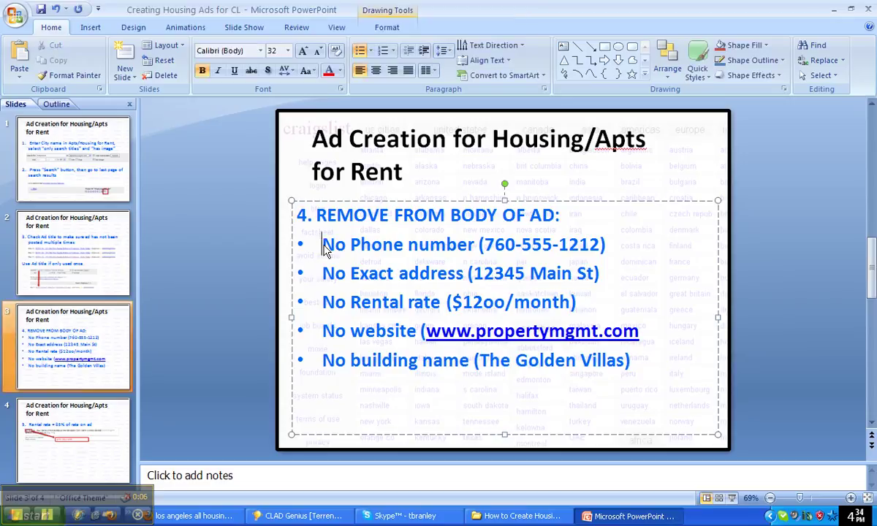
left_click(194, 516)
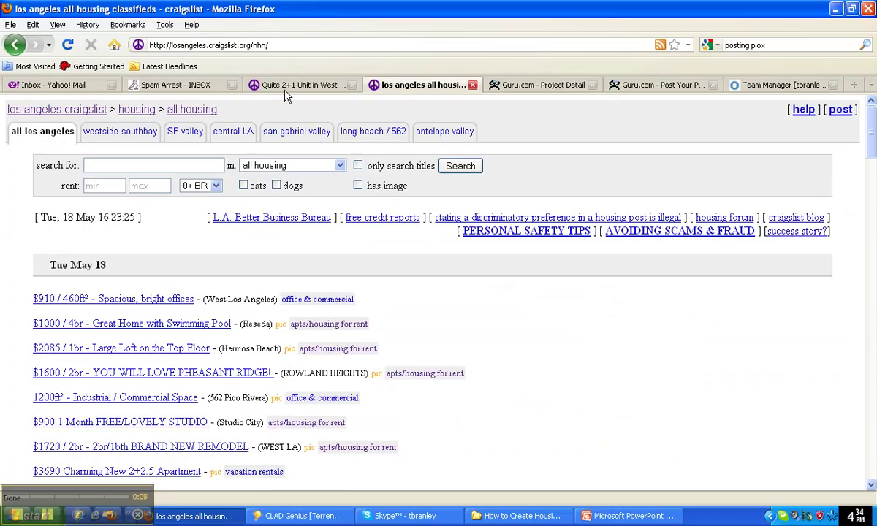
- Open the $1595 West Hollywood listing and highlight its Area and Building Amenities text
left_click(267, 83)
left_click_drag(7, 291, 250, 438)
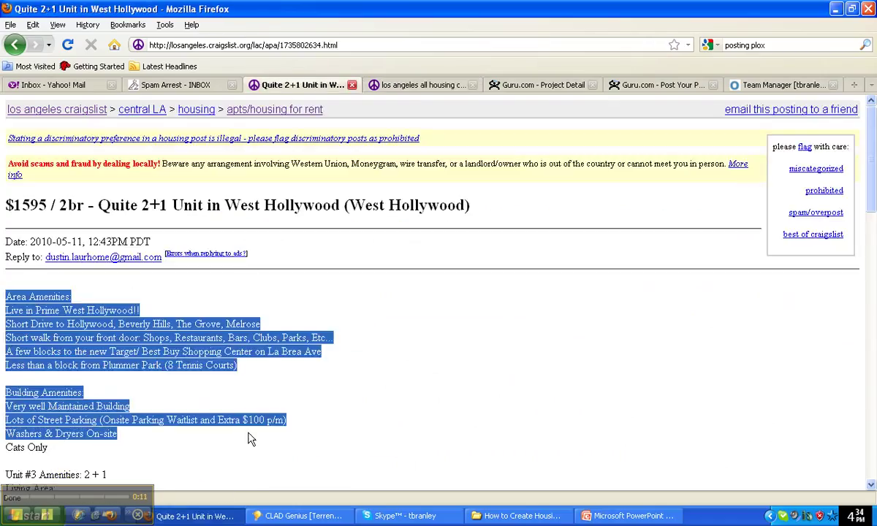
left_click(253, 438)
- Check the slide deck, then scroll the West Hollywood listing down to its apartment photos
left_click(606, 515)
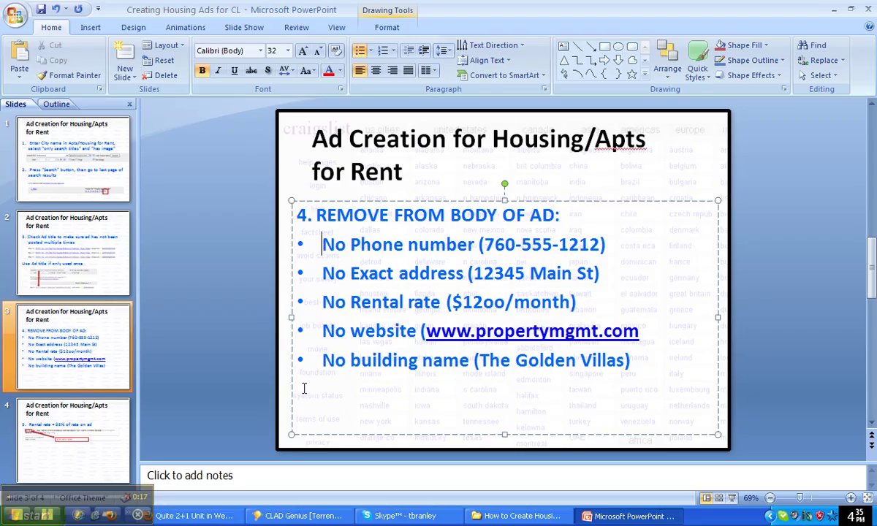
left_click(194, 516)
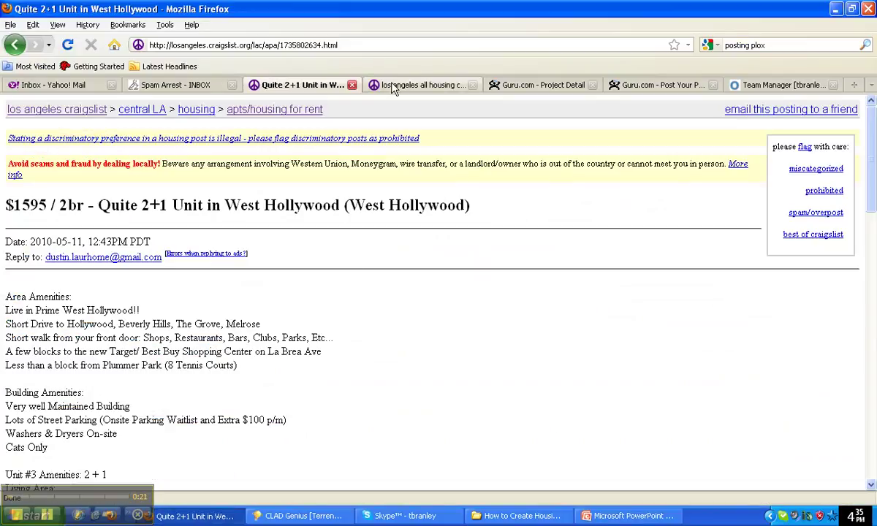
scroll(356, 286, "down", 10)
scroll(355, 286, "down", 10)
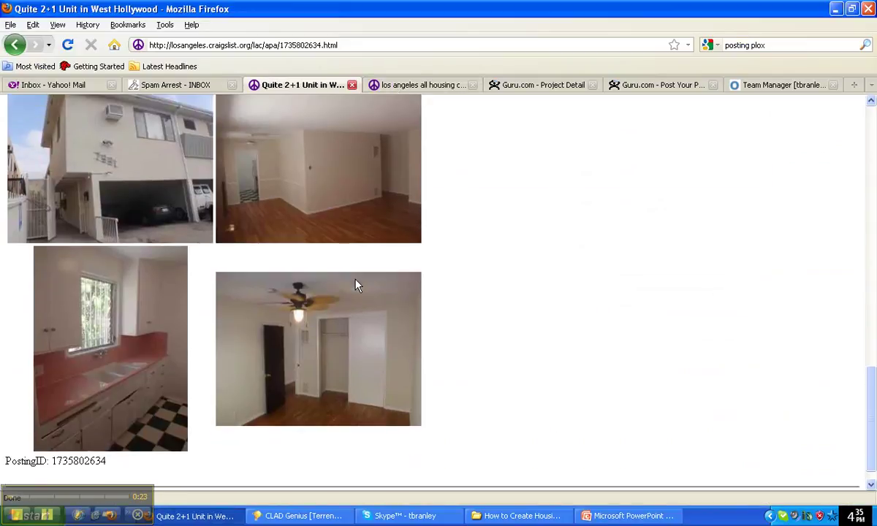
scroll(355, 285, "up", 1)
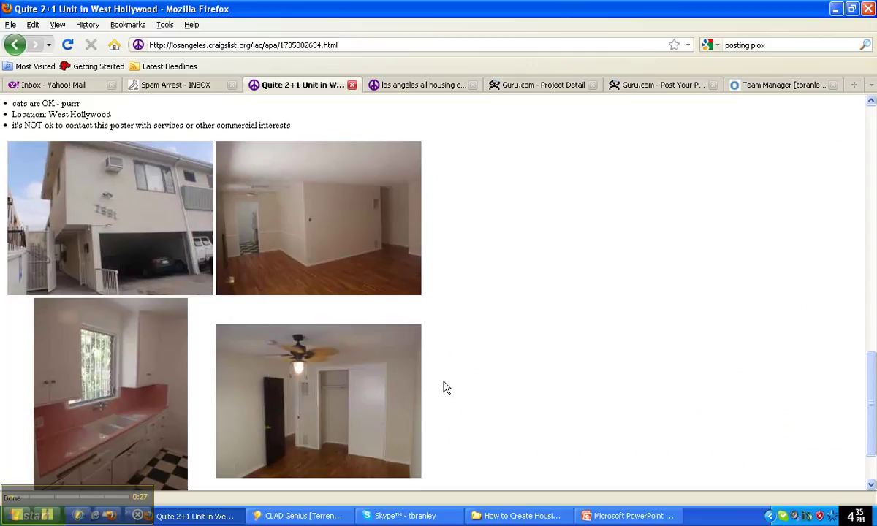
- Go up to CRAIGSLIST and open ADS > HOUSING & REAL ESTATE Ads > PICTURES
left_click(520, 516)
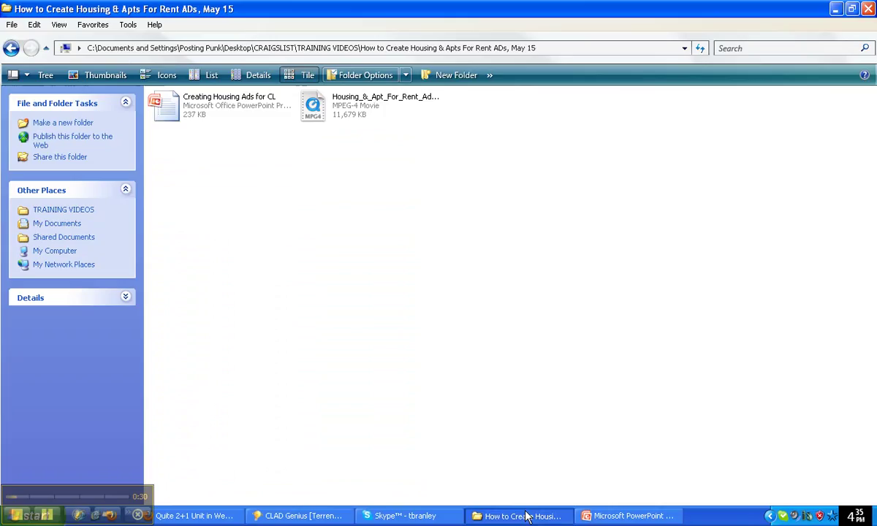
left_click(47, 53)
left_click(47, 53)
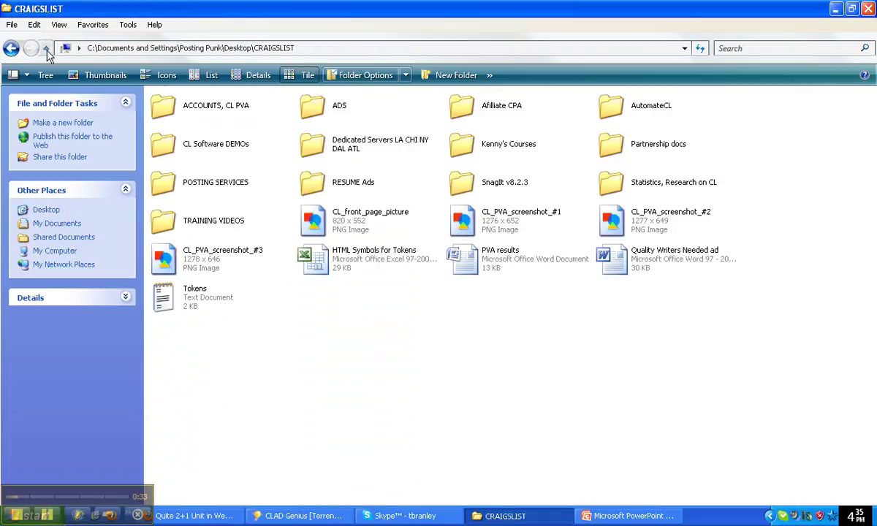
double_click(333, 111)
double_click(490, 148)
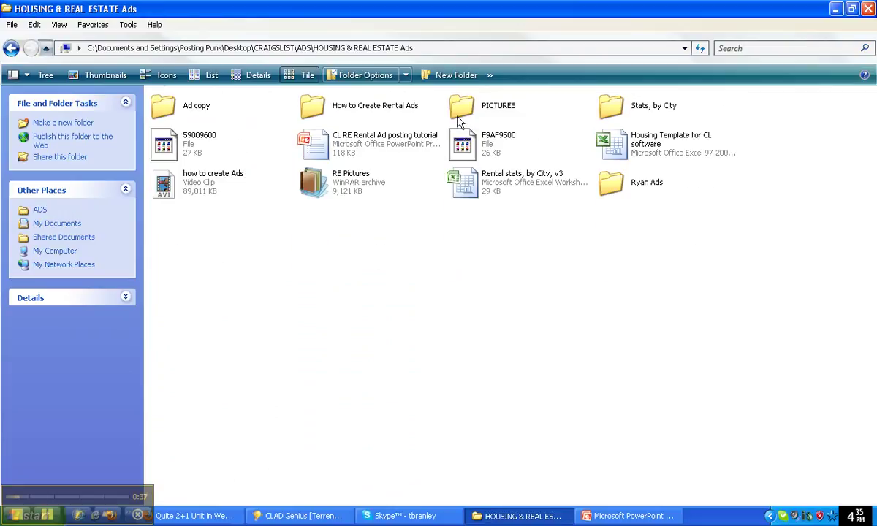
double_click(458, 120)
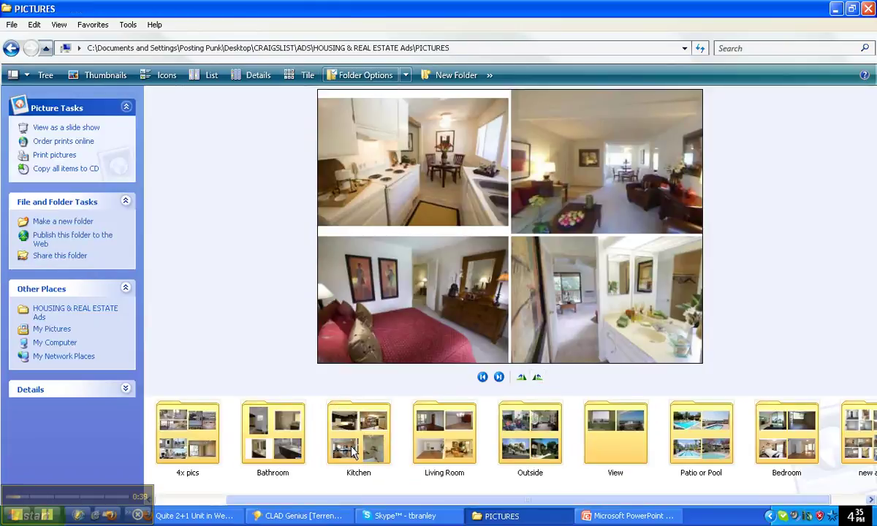
- Preview the Kitchen, Living Room, Bathroom, Outside patio and Bedroom photo subfolders
left_click(352, 451)
left_click(434, 413)
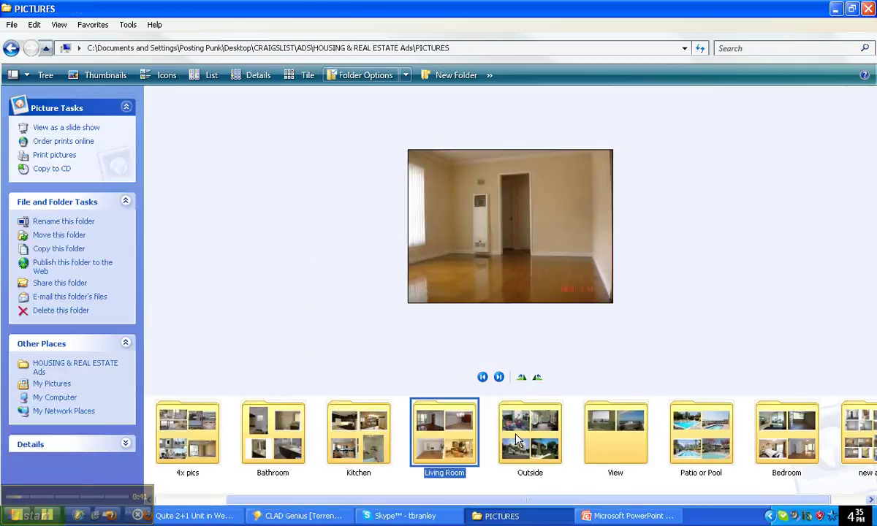
left_click(265, 417)
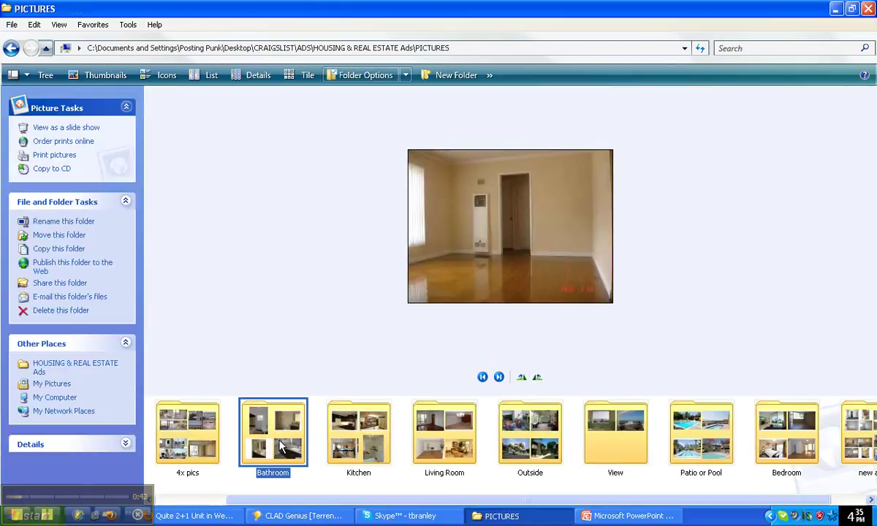
left_click(350, 434)
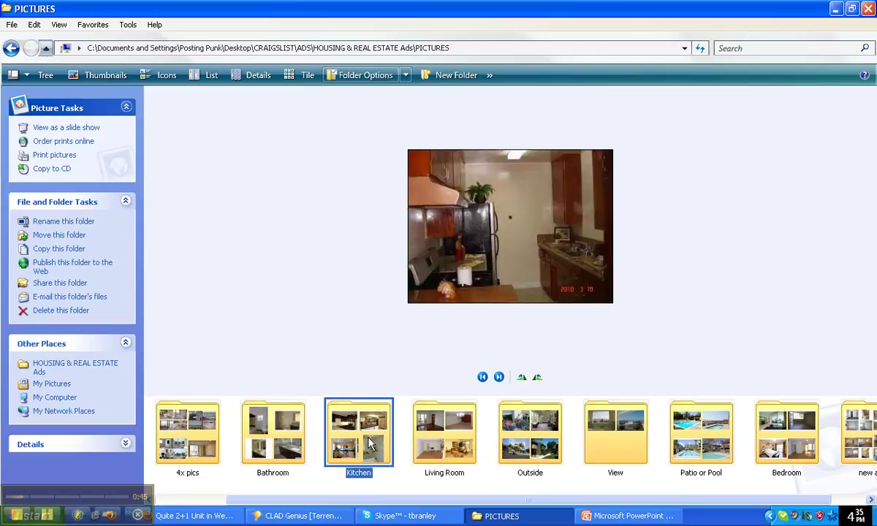
left_click(436, 408)
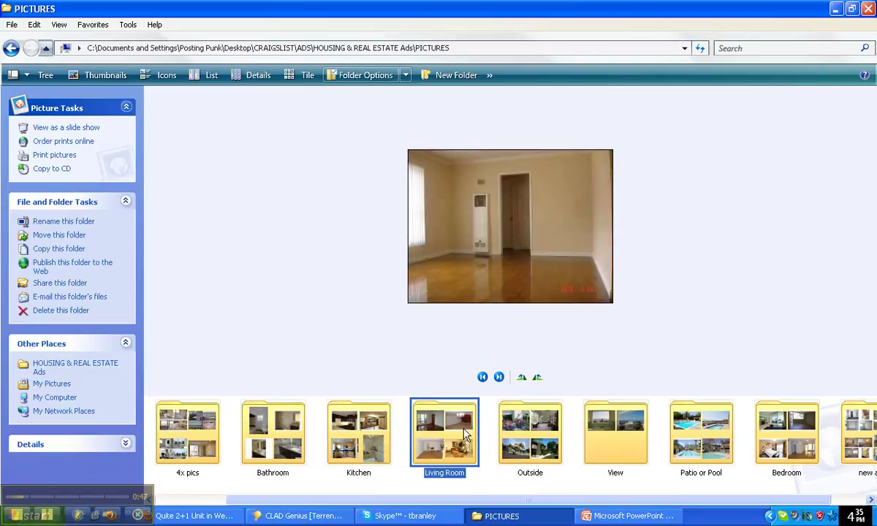
left_click(263, 408)
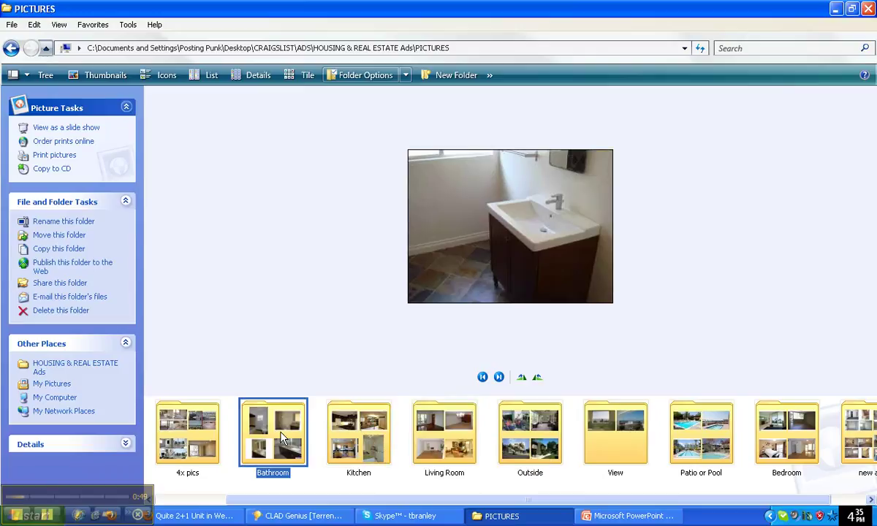
left_click(544, 450)
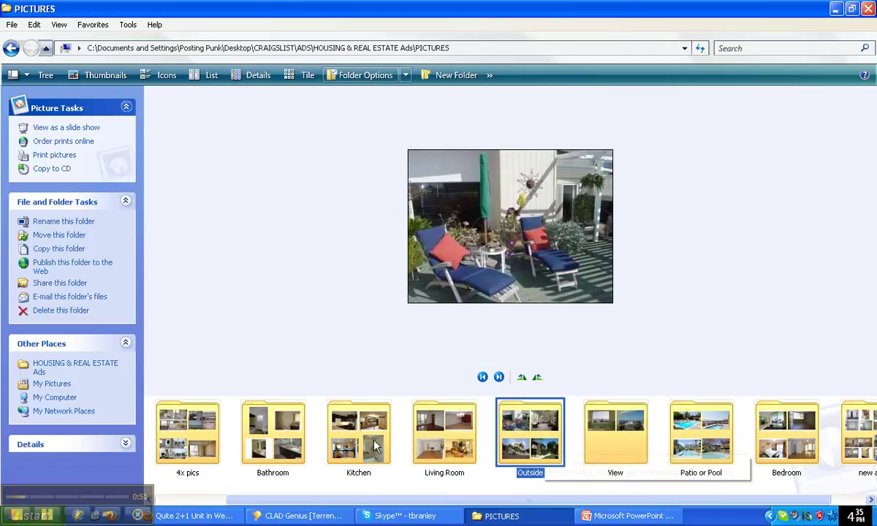
left_click(281, 415)
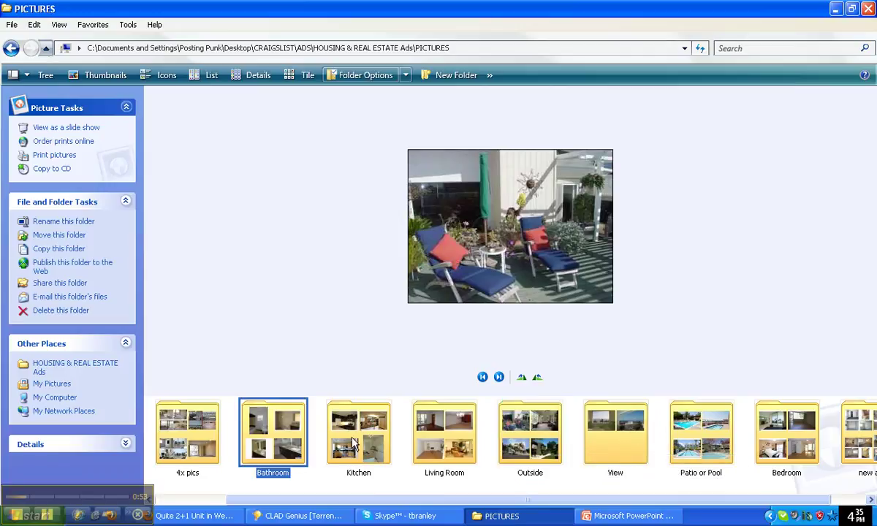
left_click(381, 413)
left_click(446, 438)
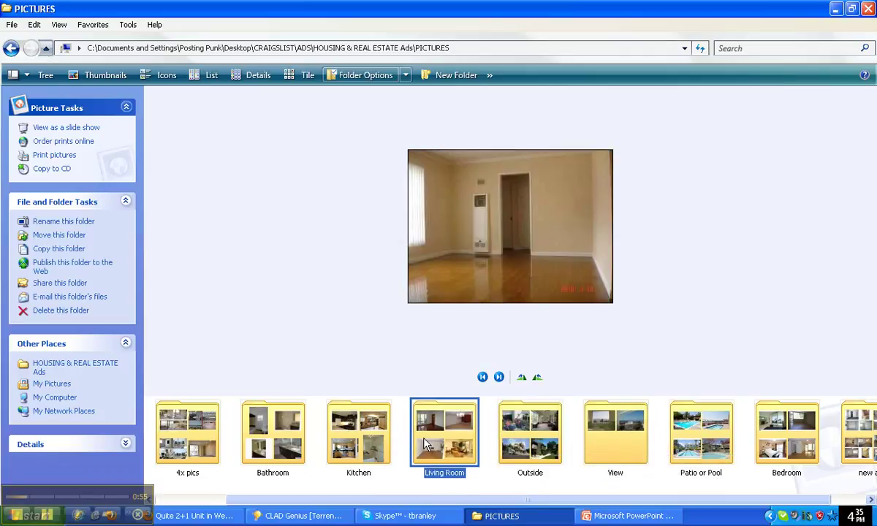
left_click(763, 434)
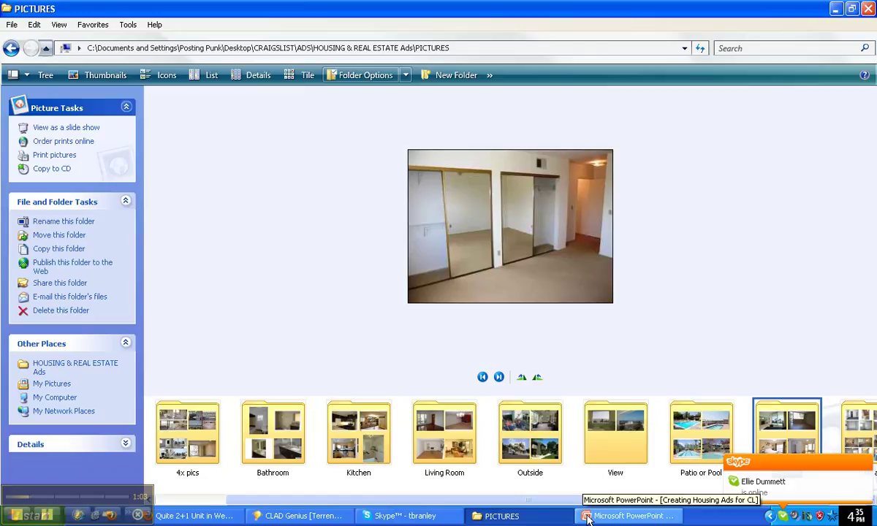
- Return to the top of the West Hollywood listing and highlight its title
left_click(193, 516)
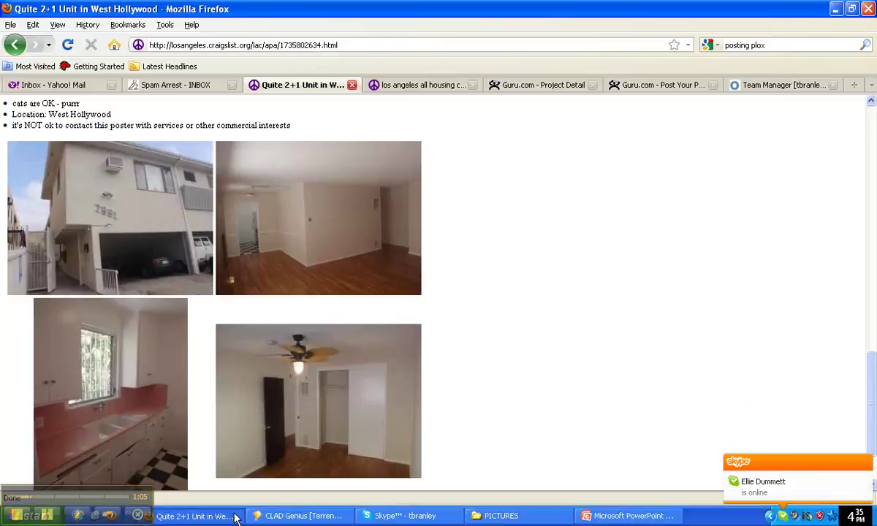
scroll(315, 164, "up", 10)
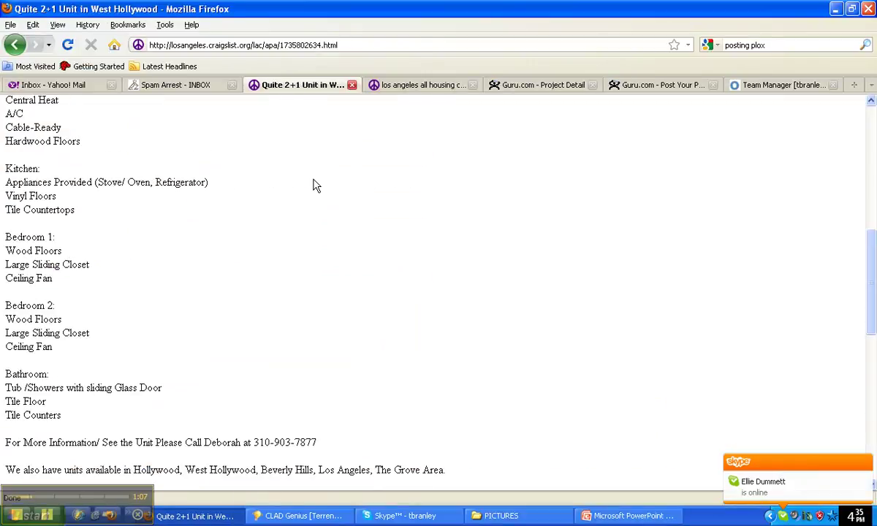
scroll(190, 311, "up", 10)
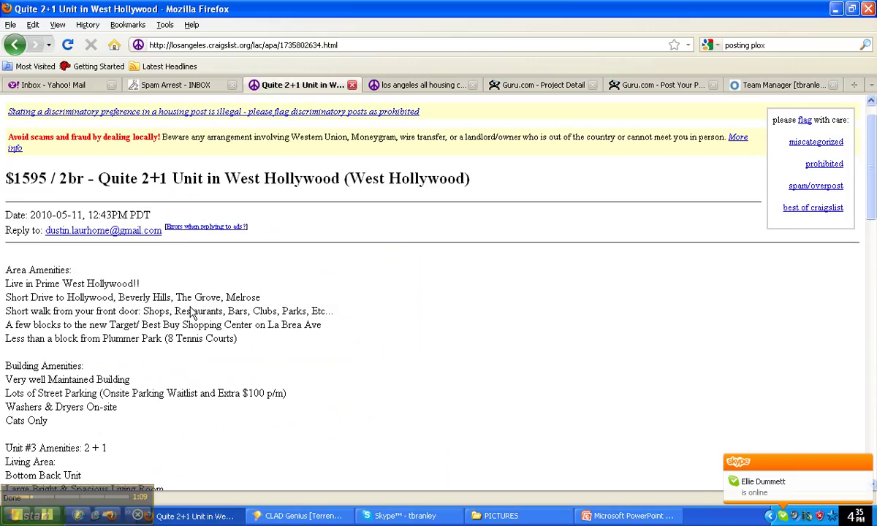
left_click_drag(3, 198, 373, 204)
left_click(325, 248)
- Scroll through the listing photos, then bring up the slide on what to remove from ads
scroll(167, 307, "down", 2)
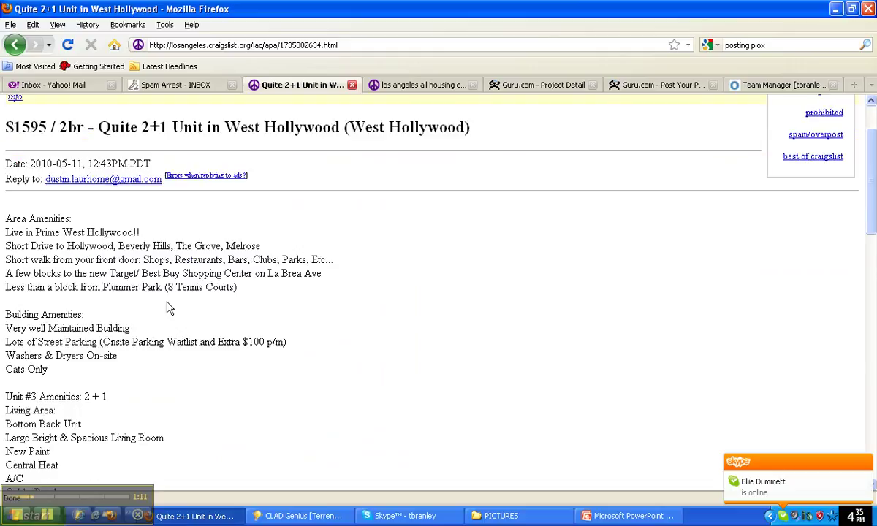
scroll(184, 226, "up", 1)
scroll(219, 388, "down", 8)
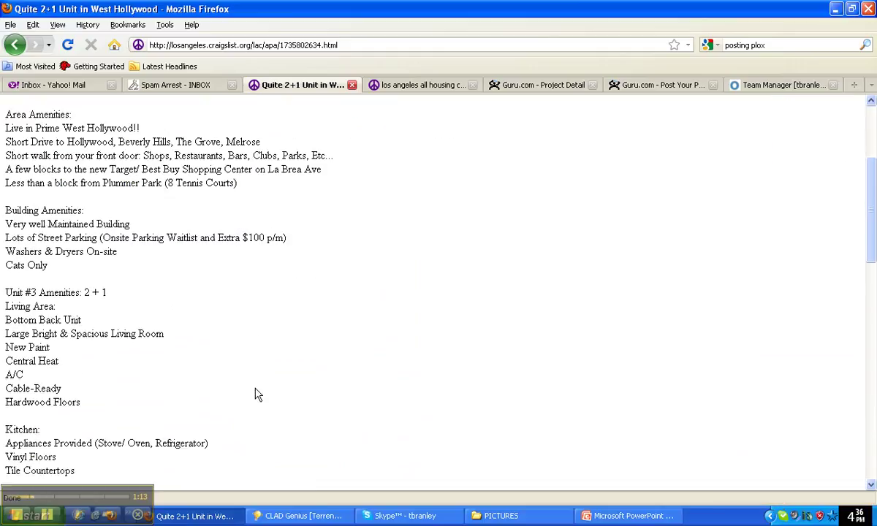
scroll(279, 386, "down", 10)
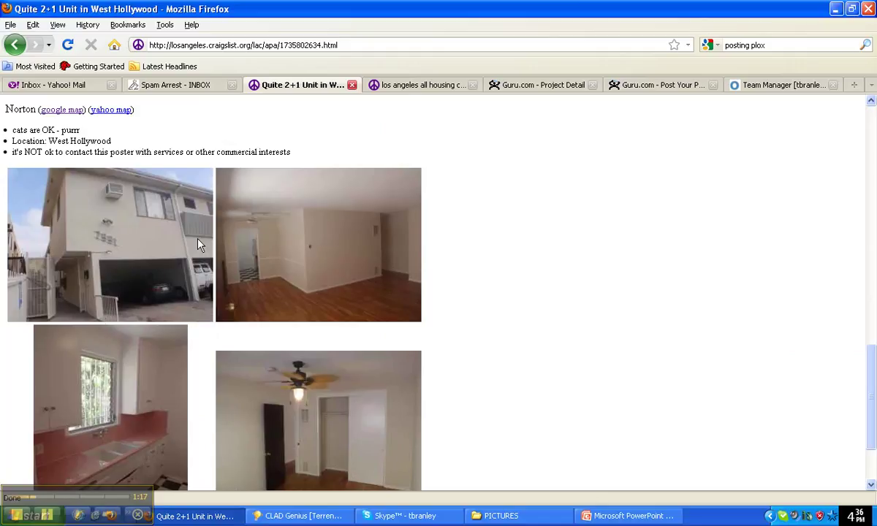
scroll(234, 290, "up", 20)
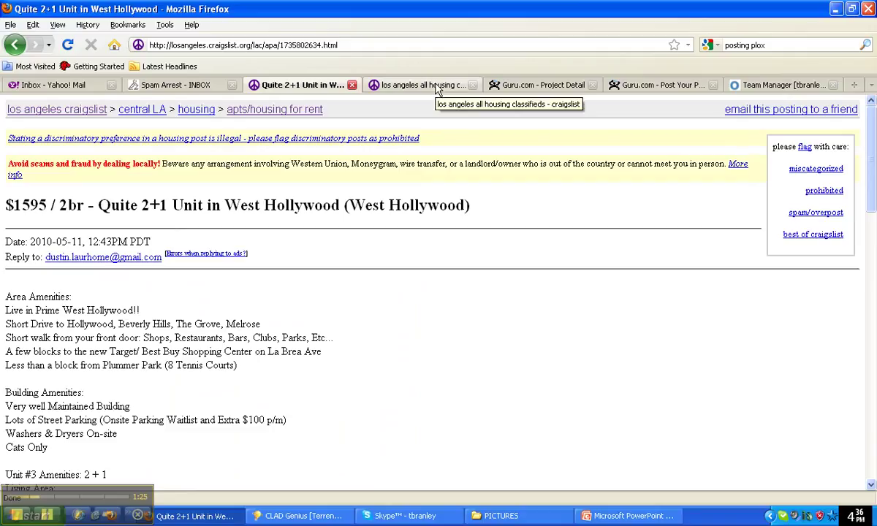
left_click(307, 516)
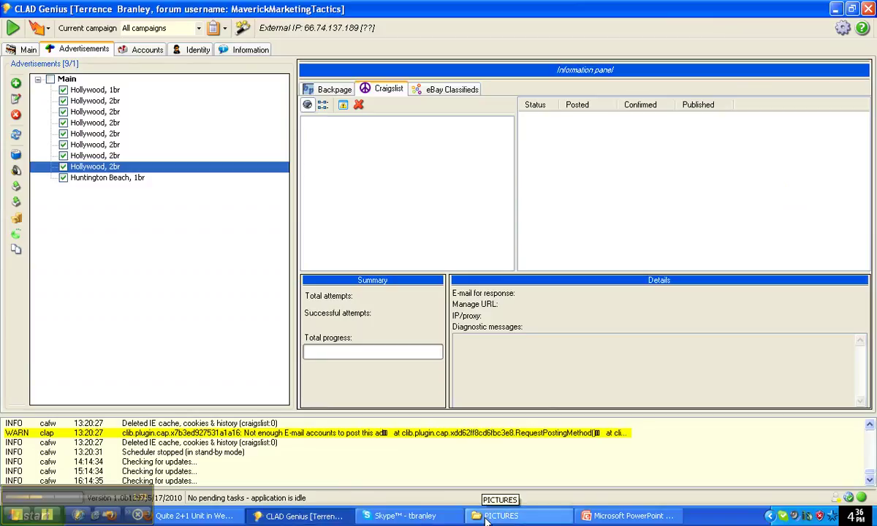
left_click(599, 516)
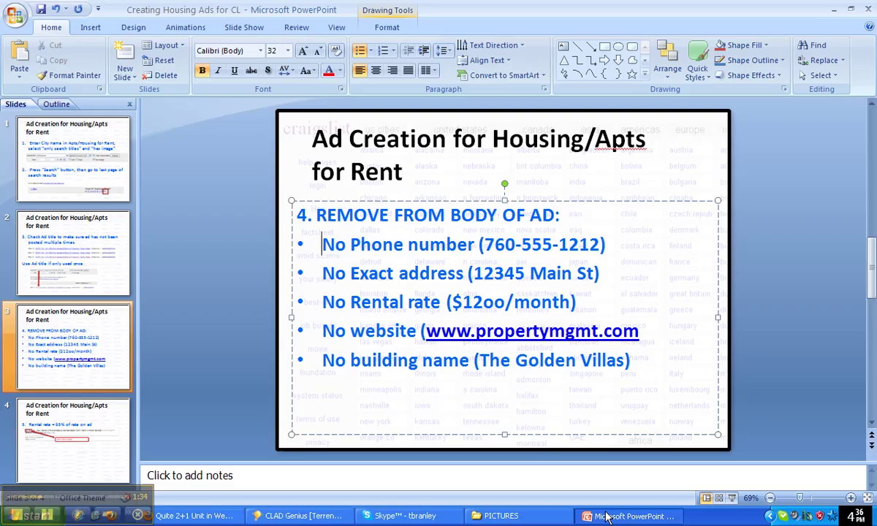
- Show slide 4 on pricing at 85% of the ad's rate, then return to the $1595 listing
left_click(95, 436)
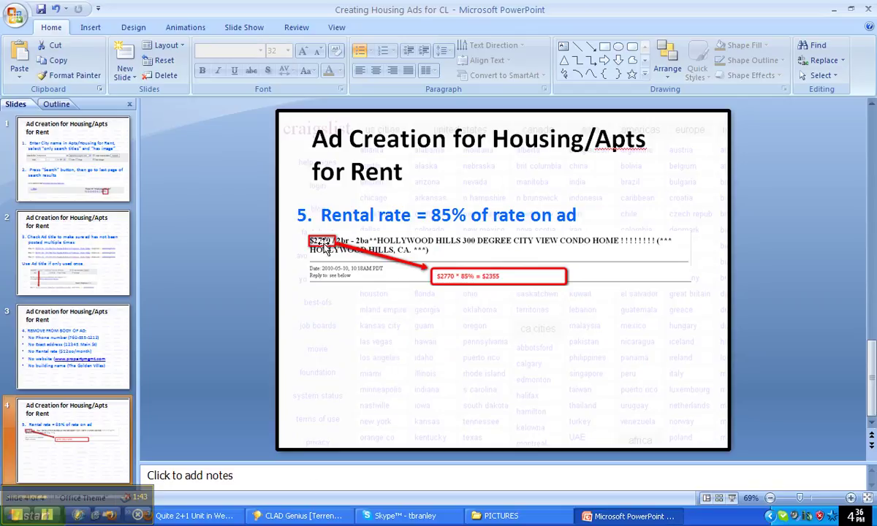
left_click(231, 516)
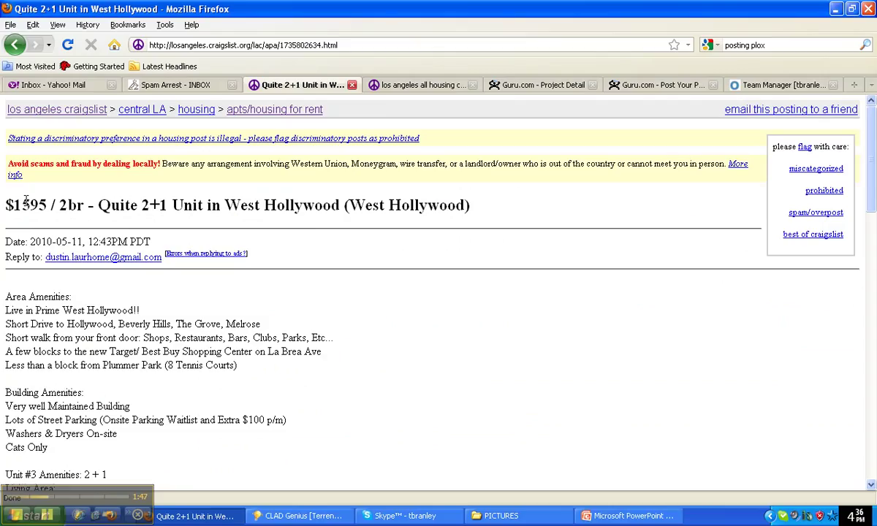
left_click_drag(7, 206, 73, 205)
left_click(75, 204)
left_click_drag(8, 205, 340, 205)
left_click(99, 206)
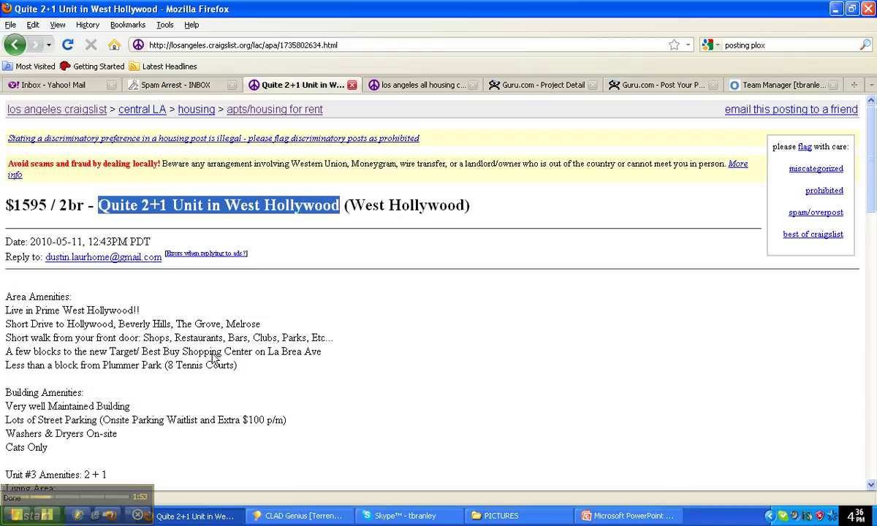
scroll(198, 336, "down", 4)
left_click_drag(2, 140, 120, 333)
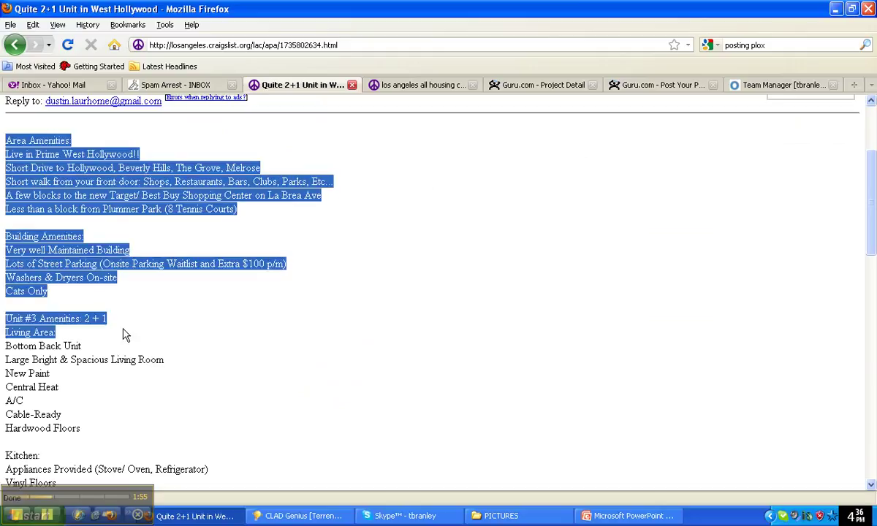
left_click(121, 333)
scroll(132, 362, "down", 5)
scroll(133, 362, "down", 4)
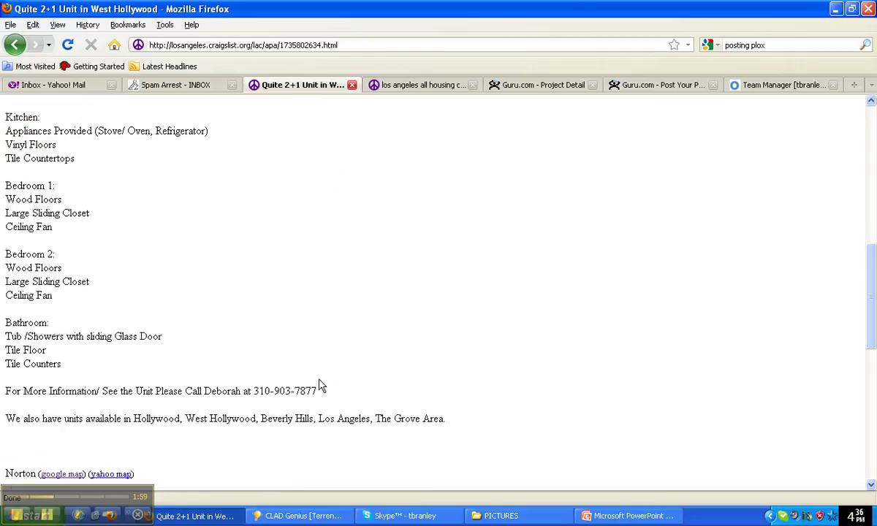
left_click_drag(4, 391, 141, 381)
left_click_drag(352, 393, 205, 391)
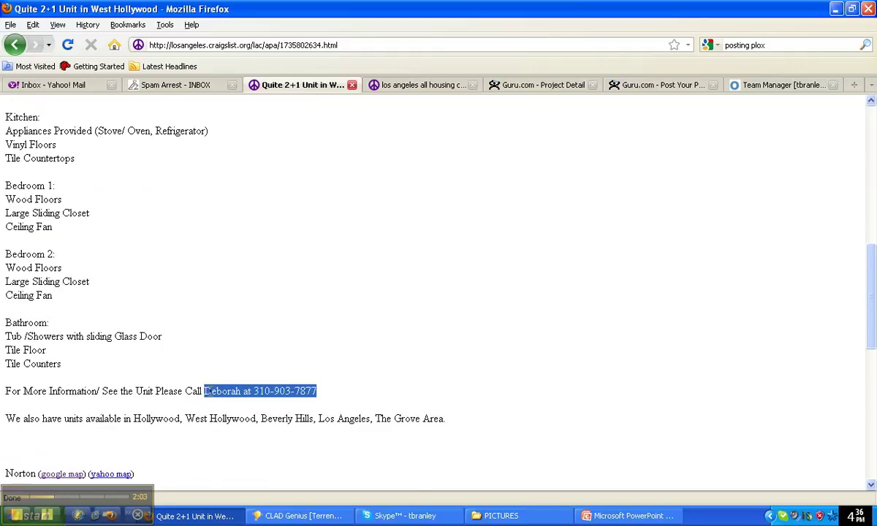
scroll(209, 395, "down", 3)
scroll(210, 398, "up", 17)
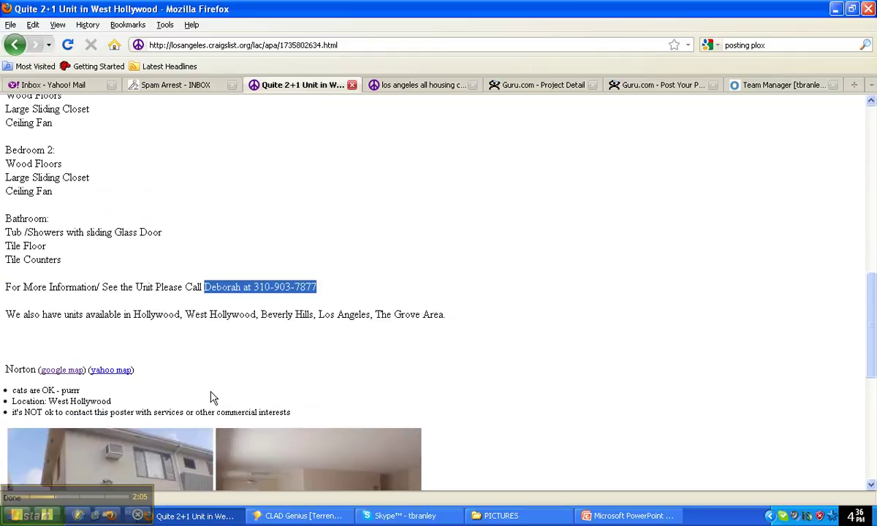
scroll(212, 397, "up", 4)
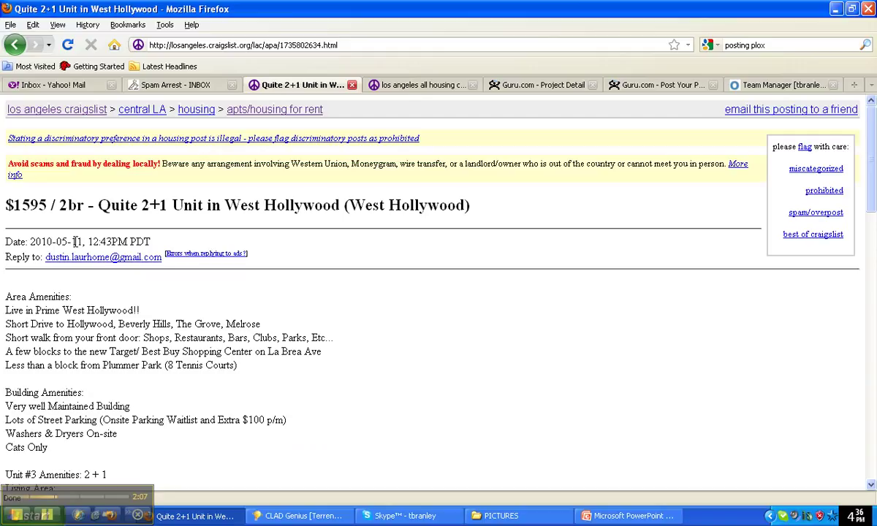
left_click_drag(48, 203, 4, 205)
left_click(156, 323)
left_click(606, 516)
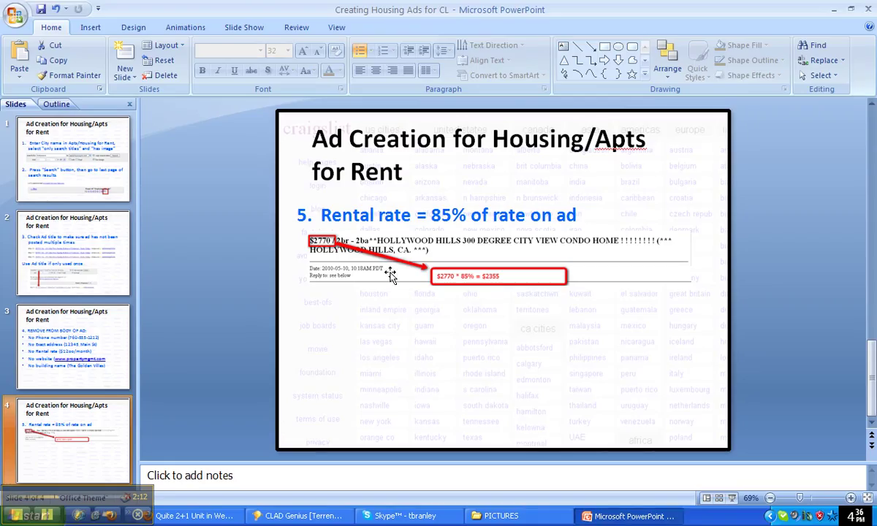
- Highlight the $1595 asking price in the listing title, then view slide 4's $2770 × 85% = $2355 example
left_click(194, 516)
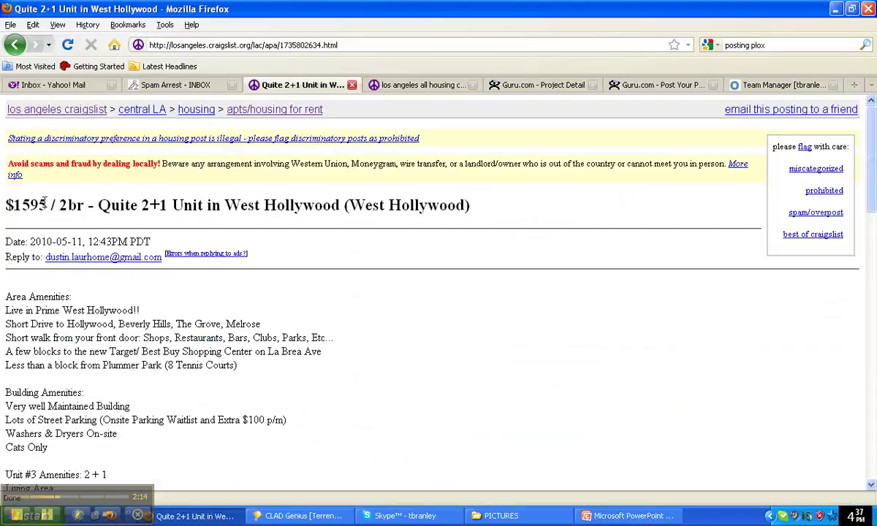
left_click_drag(46, 202, 6, 206)
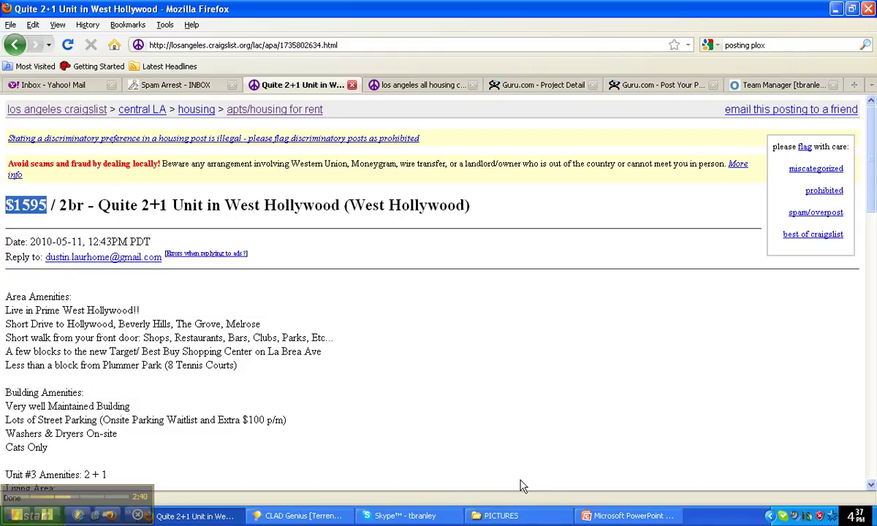
left_click(24, 211)
mouse_move(7, 207)
left_mouse_down()
mouse_move(77, 207)
mouse_move(52, 206)
left_mouse_up()
left_click(627, 516)
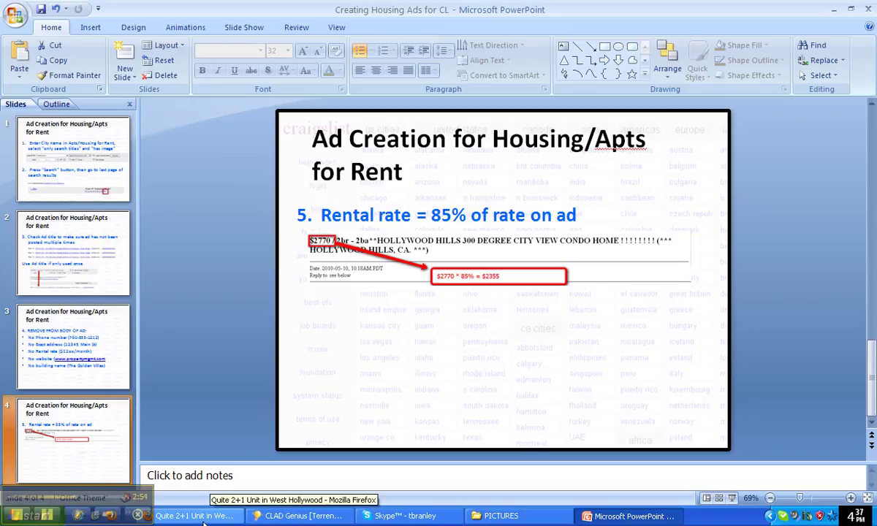
- Deselect the 85% slide's content box and Alt+Tab back to the $1595 West Hollywood listing
left_click(332, 321)
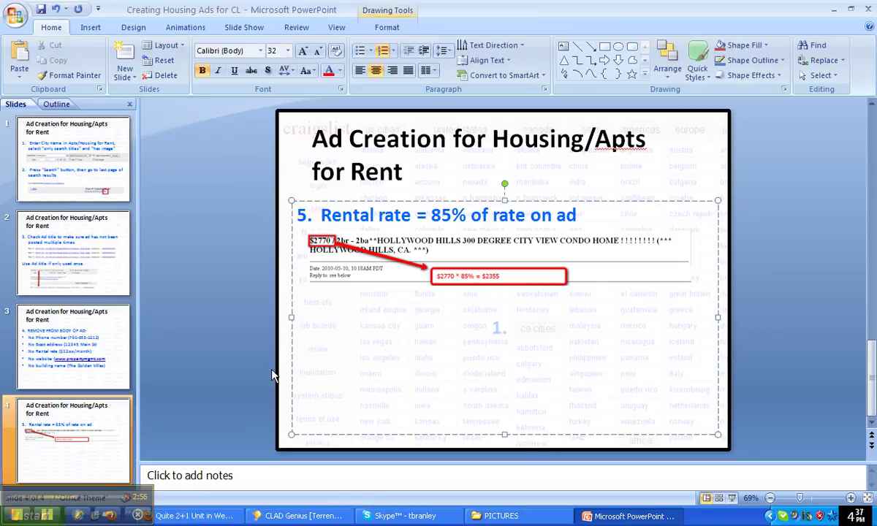
left_click(221, 399)
key("alt+Tab")
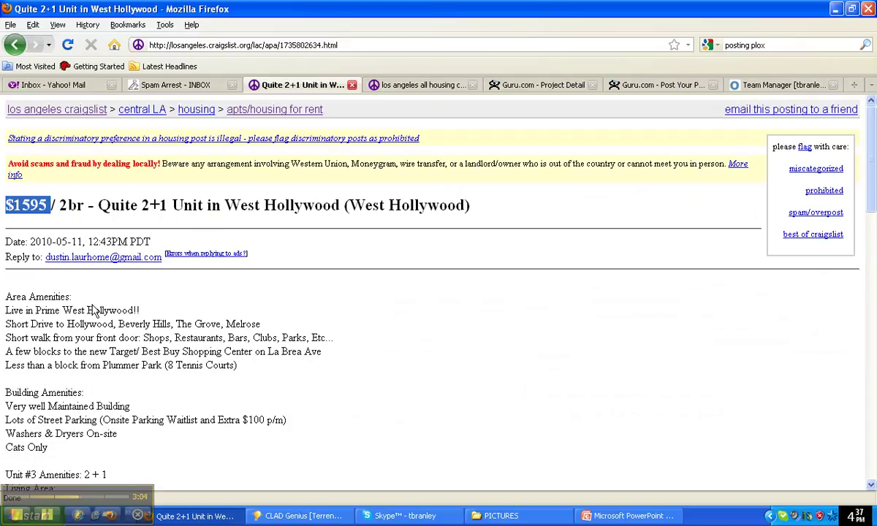
scroll(138, 317, "down", 15)
scroll(192, 308, "down", 5)
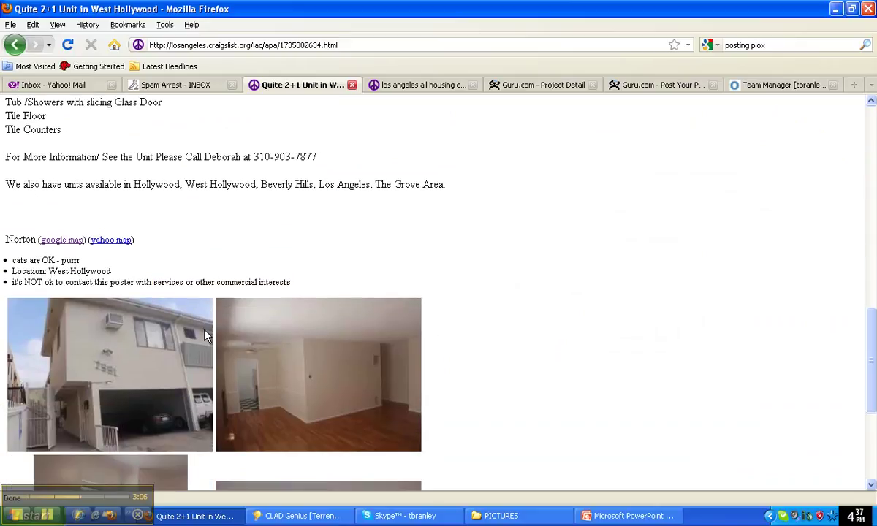
scroll(144, 197, "up", 2)
scroll(144, 198, "up", 6)
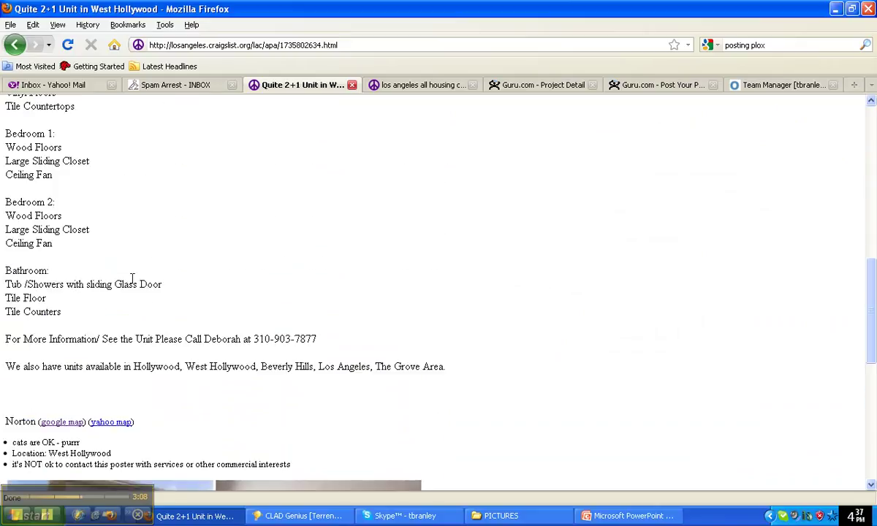
scroll(138, 339, "up", 7)
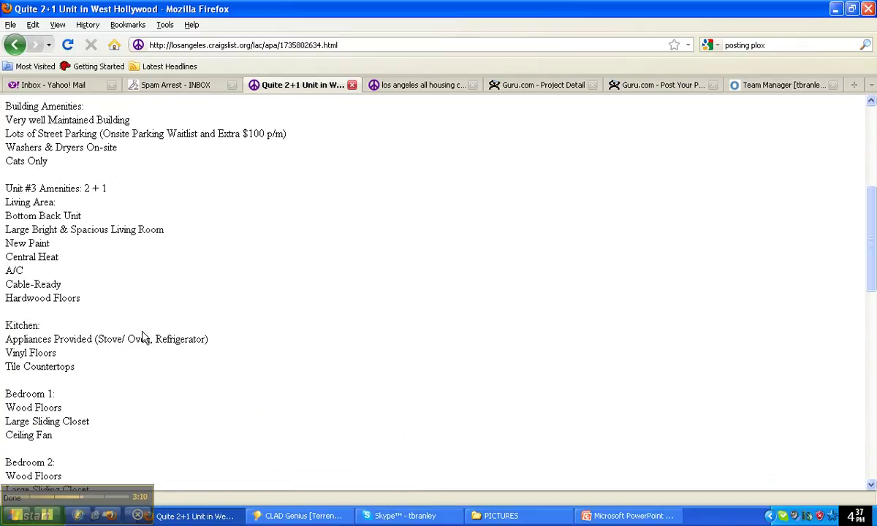
scroll(155, 340, "up", 1)
scroll(155, 340, "up", 3)
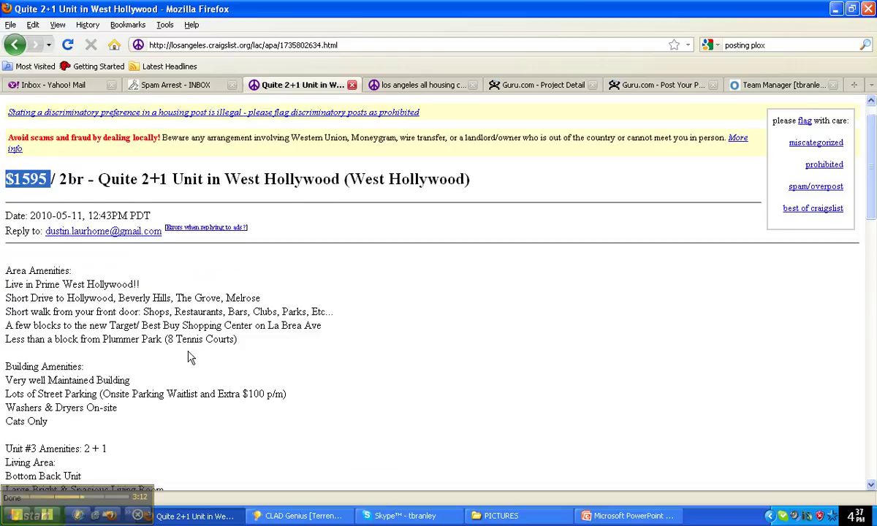